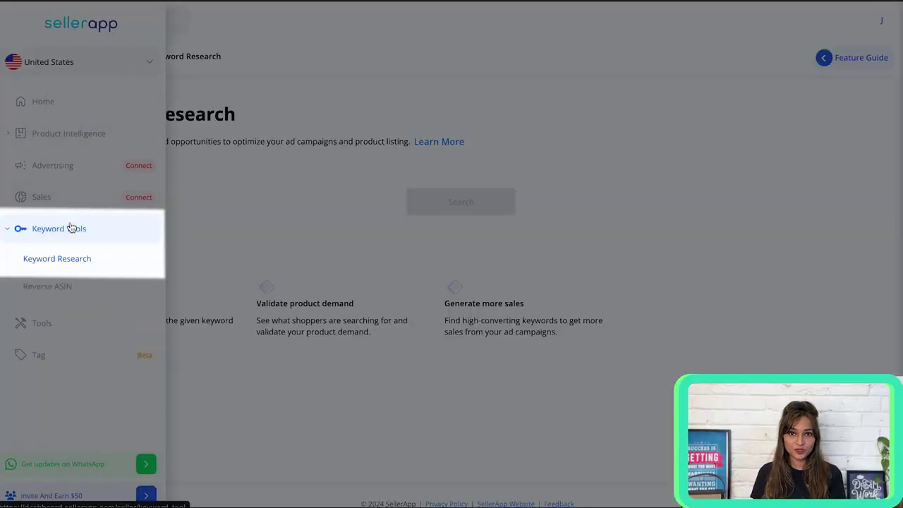
Step: Run a Keyword Research search for 'RUNNING SHOES FOR MEN' to list Amazon US keywords with volume and CPC
{"action": "left_click", "coordinate": [65, 260]}
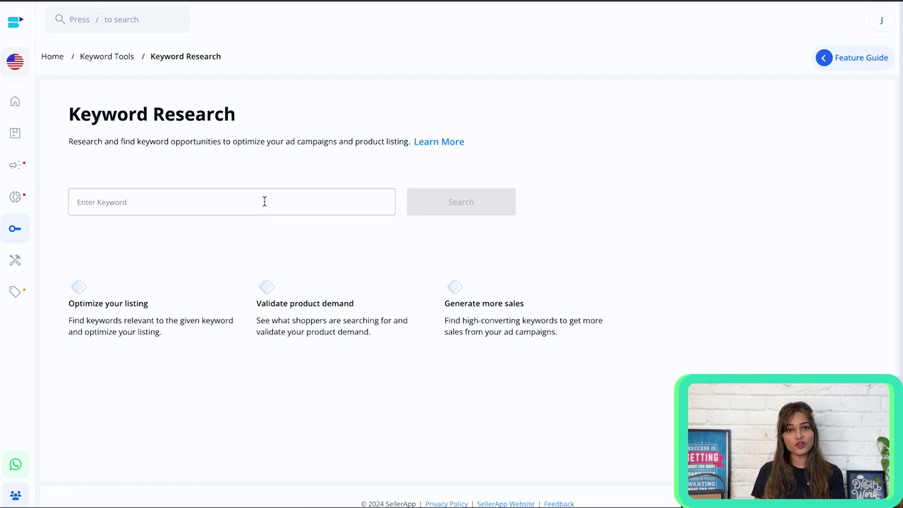
{"action": "left_click", "coordinate": [264, 202]}
{"action": "type", "text": "RUNNING SHOES FOR MEN"}
{"action": "key", "text": "Return"}
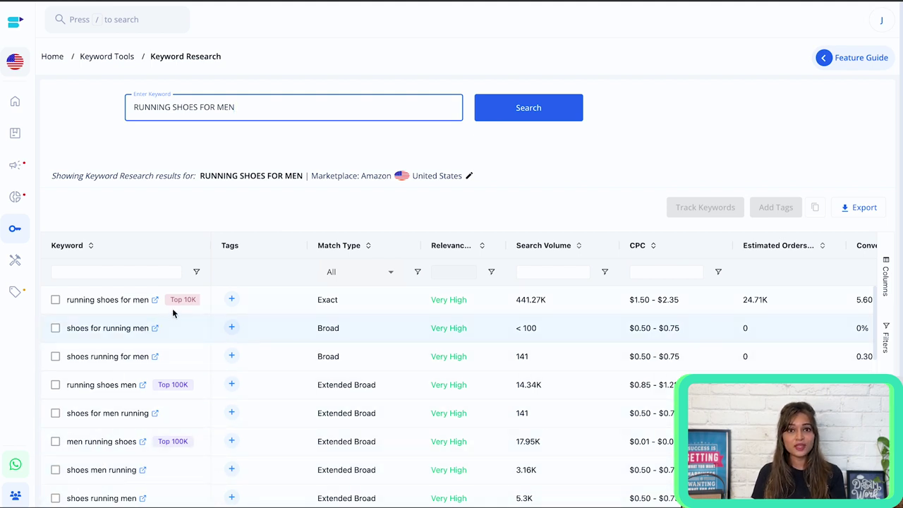
Step: Select the 'running shoes for men' keyword row (Exact, 441.27K volume, $1.50 - $2.35 CPC)
{"action": "mouse_move", "coordinate": [186, 302]}
{"action": "mouse_move", "coordinate": [180, 385]}
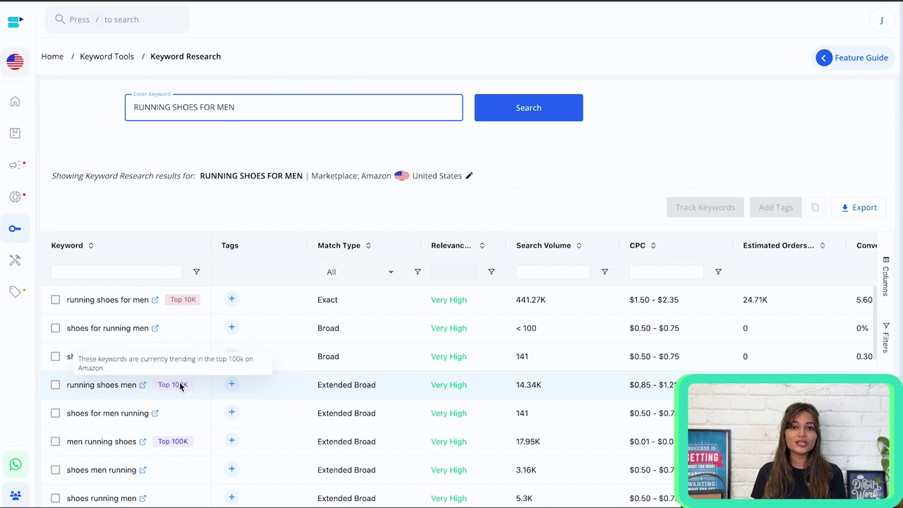
{"action": "mouse_move", "coordinate": [182, 443]}
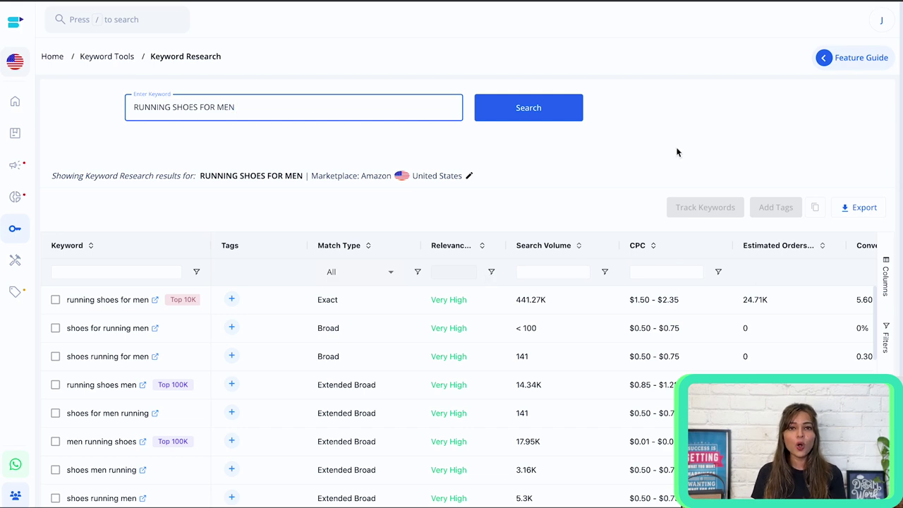
{"action": "scroll", "coordinate": [676, 151], "scroll_direction": "down", "scroll_amount": 3}
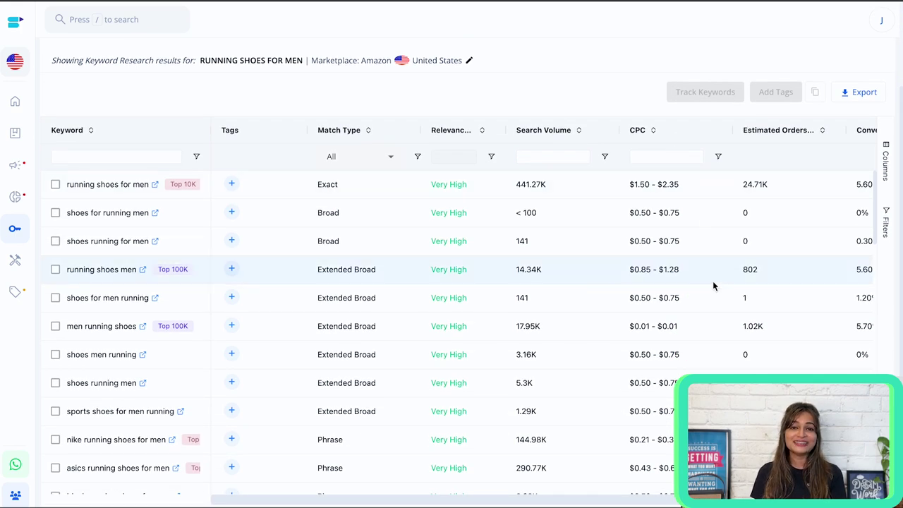
{"action": "scroll", "coordinate": [713, 285], "scroll_direction": "right", "scroll_amount": 2}
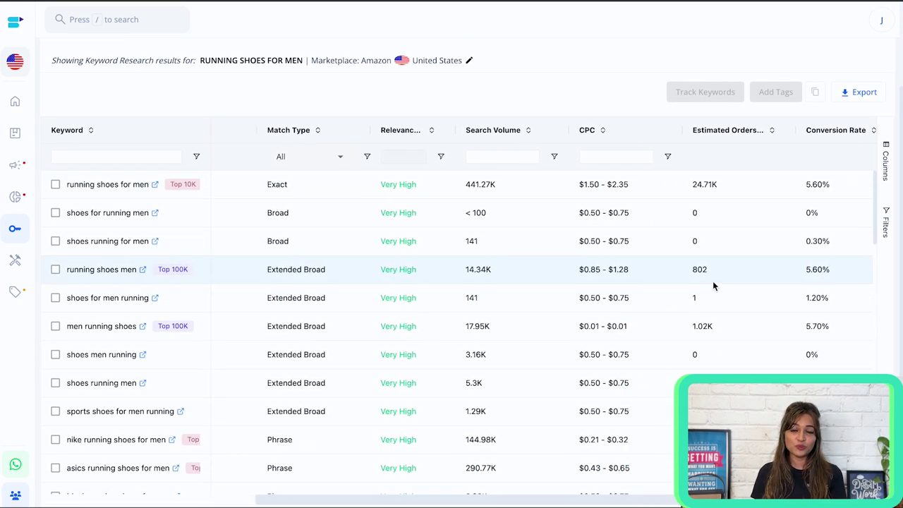
{"action": "left_click", "coordinate": [55, 184]}
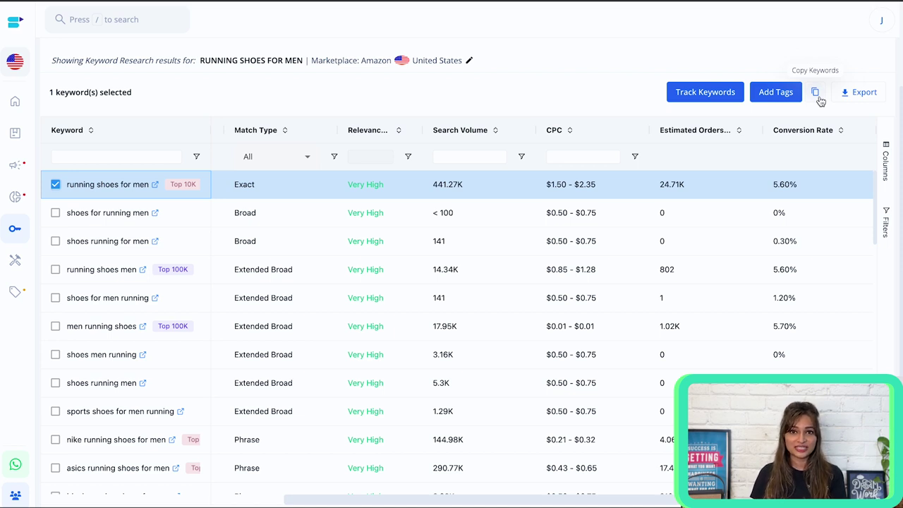
Step: Open Reverse ASIN results for B09MGCFBD6 versus competitor B08JN54TGW and reveal the ASIN ranking columns
{"action": "mouse_move", "coordinate": [21, 164]}
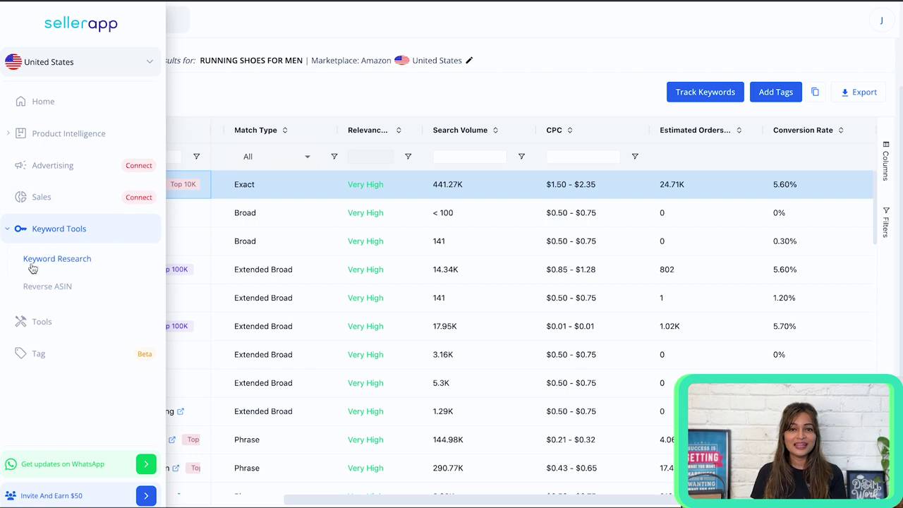
{"action": "left_click", "coordinate": [42, 288]}
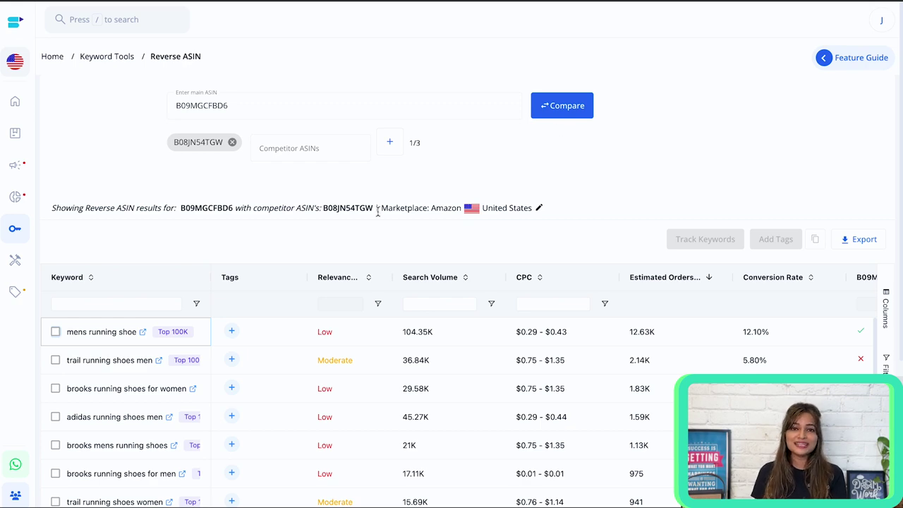
{"action": "scroll", "coordinate": [380, 214], "scroll_direction": "down", "scroll_amount": 3}
{"action": "scroll", "coordinate": [380, 214], "scroll_direction": "up", "scroll_amount": 1}
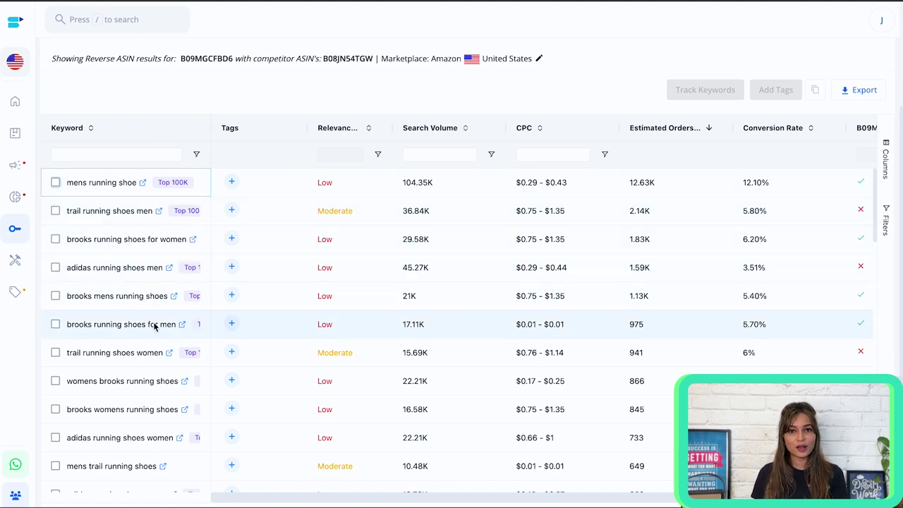
{"action": "left_click_drag", "start_coordinate": [473, 501], "coordinate": [614, 491]}
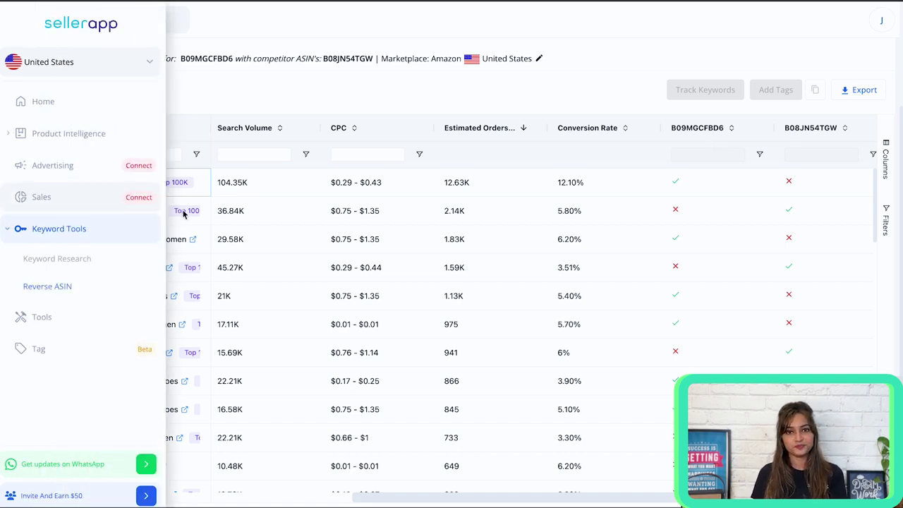
Step: Tick the 'trail running shoes men' keyword in the Reverse ASIN table
{"action": "left_click", "coordinate": [55, 211]}
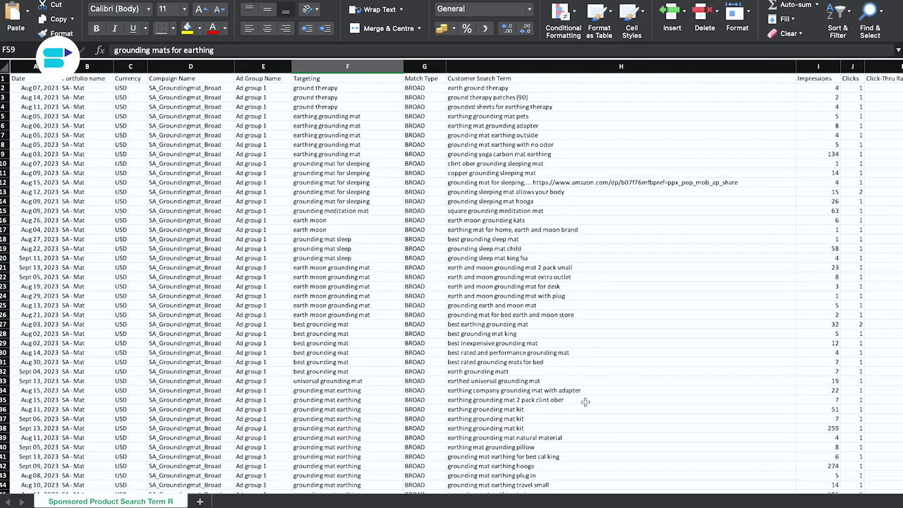
{"action": "scroll", "coordinate": [585, 402], "scroll_direction": "right", "scroll_amount": 5}
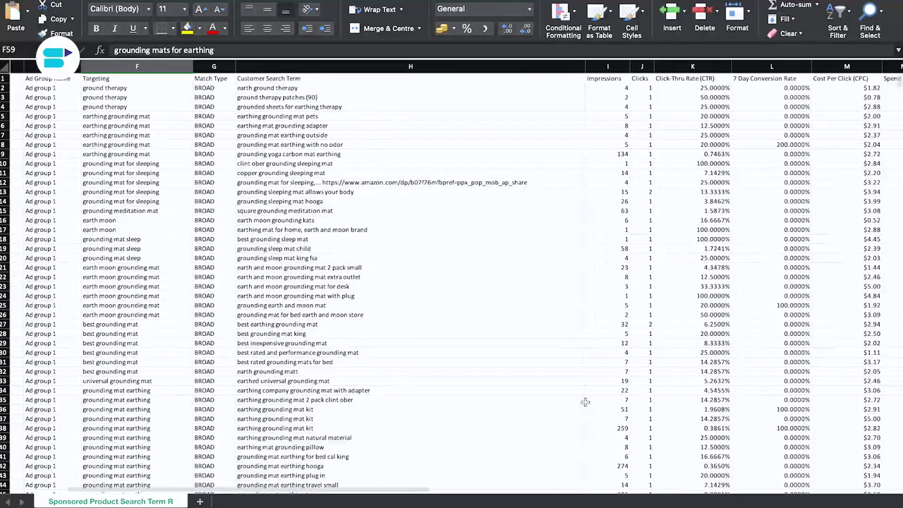
{"action": "scroll", "coordinate": [585, 402], "scroll_direction": "right", "scroll_amount": 2}
{"action": "scroll", "coordinate": [585, 402], "scroll_direction": "right", "scroll_amount": 1}
{"action": "scroll", "coordinate": [585, 401], "scroll_direction": "right", "scroll_amount": 3}
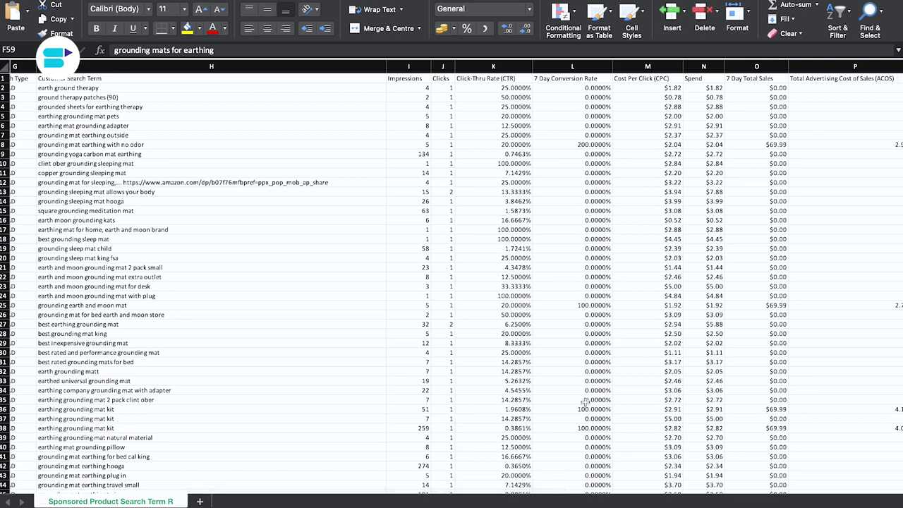
{"action": "scroll", "coordinate": [585, 401], "scroll_direction": "left", "scroll_amount": 3}
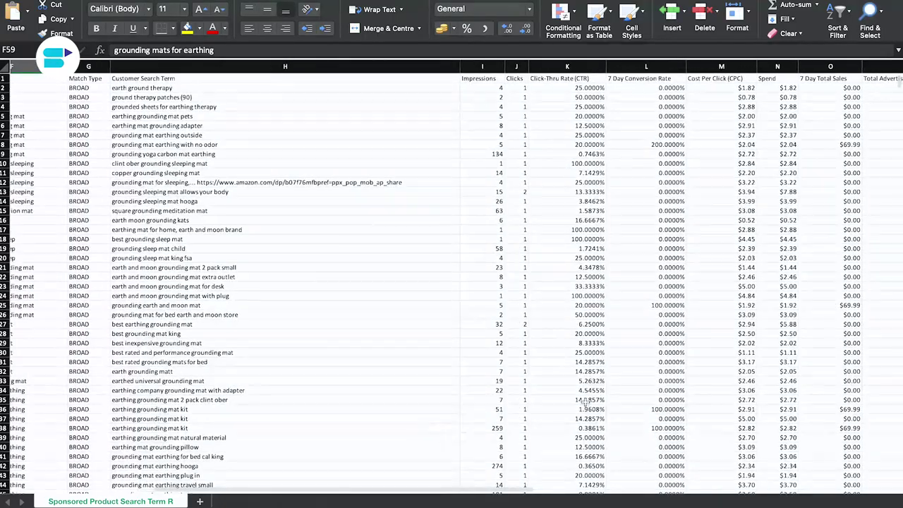
{"action": "scroll", "coordinate": [585, 401], "scroll_direction": "left", "scroll_amount": 3}
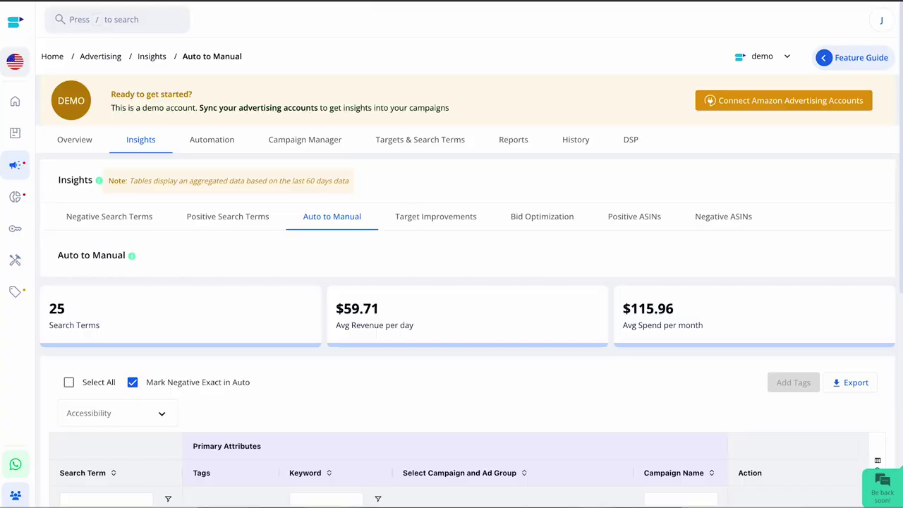
Step: Show the Advertising Insights Auto to Manual view listing 25 search terms and $59.71 daily revenue
{"action": "mouse_move", "coordinate": [11, 81]}
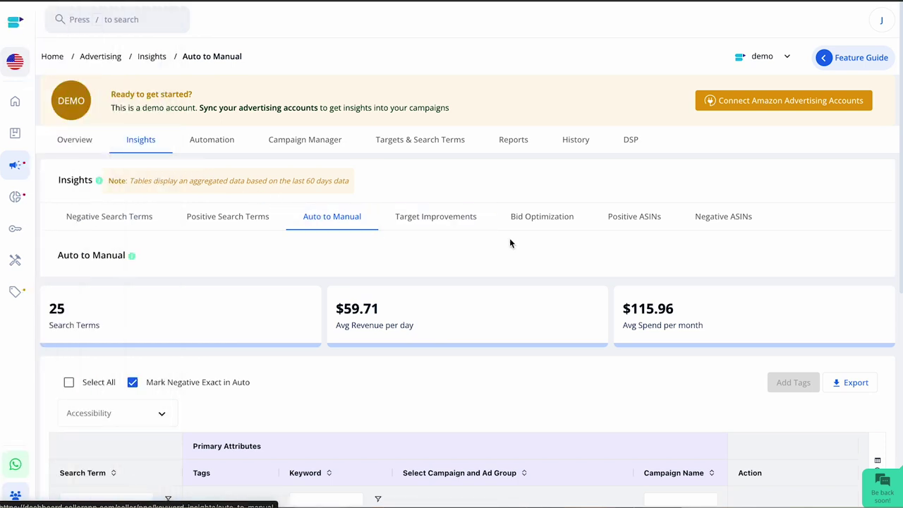
Step: Select both 'myteabrand' search terms in the Auto to Manual table
{"action": "scroll", "coordinate": [624, 252], "scroll_direction": "down", "scroll_amount": 3}
{"action": "scroll", "coordinate": [625, 254], "scroll_direction": "down", "scroll_amount": 2}
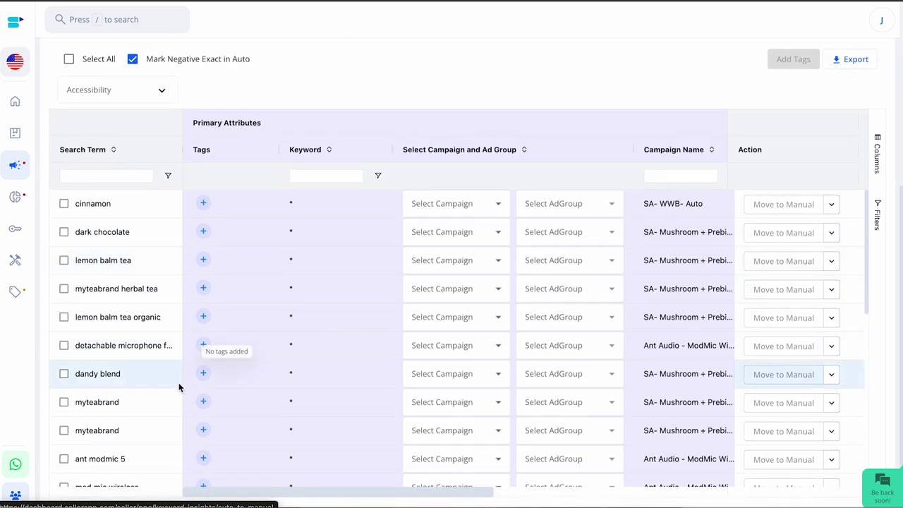
{"action": "scroll", "coordinate": [137, 374], "scroll_direction": "down", "scroll_amount": 4}
{"action": "scroll", "coordinate": [137, 375], "scroll_direction": "down", "scroll_amount": 1}
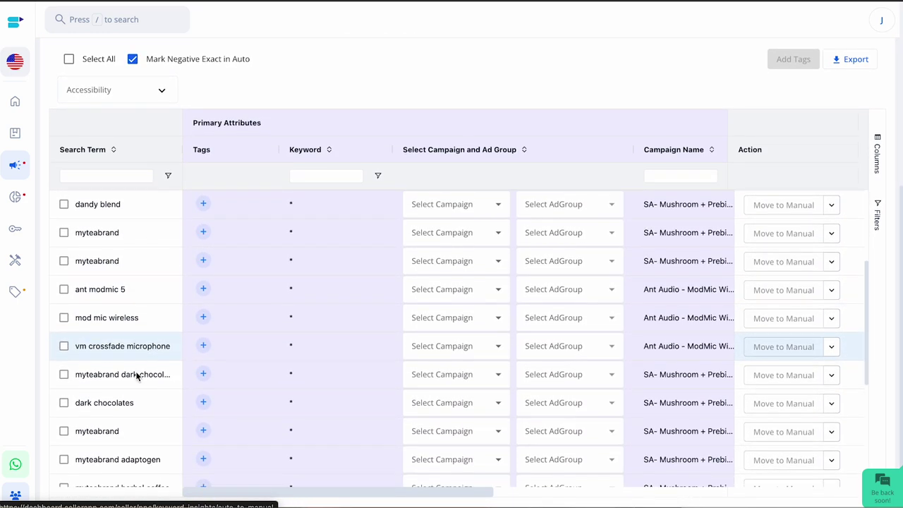
{"action": "left_click", "coordinate": [64, 232]}
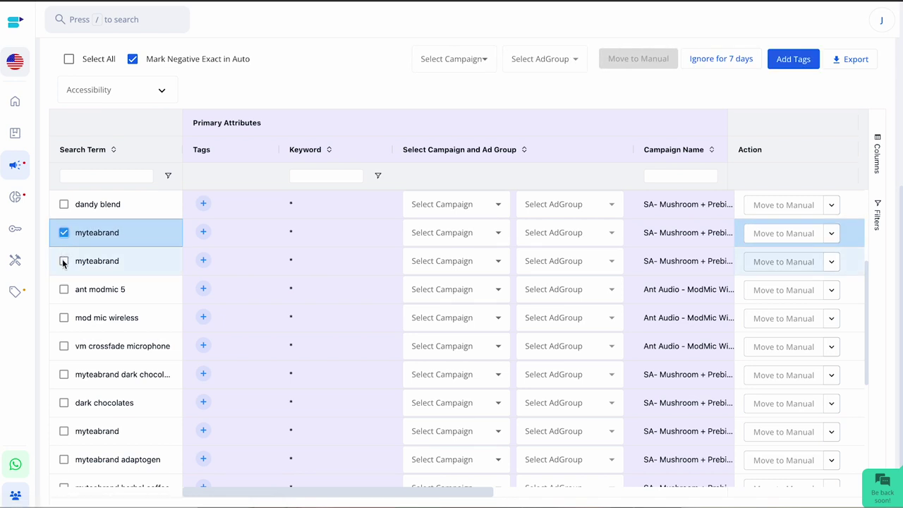
{"action": "left_click", "coordinate": [64, 261]}
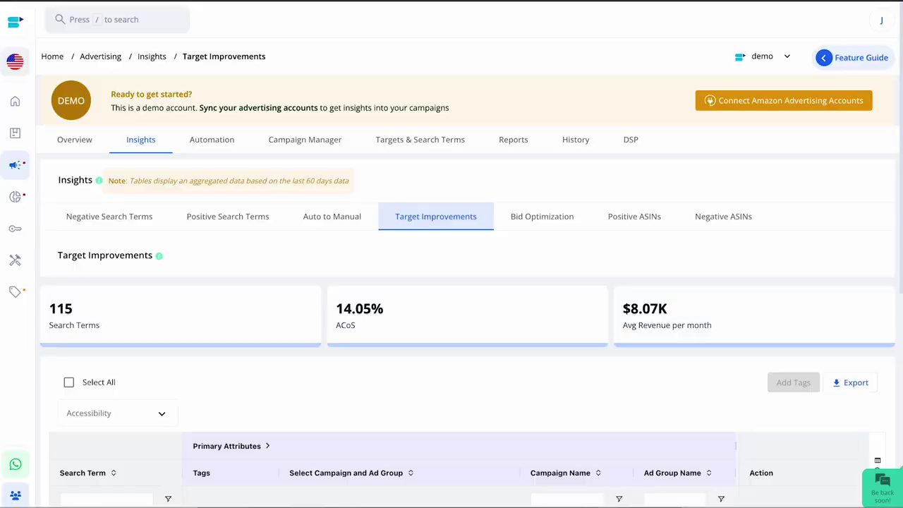
{"action": "mouse_move", "coordinate": [35, 100]}
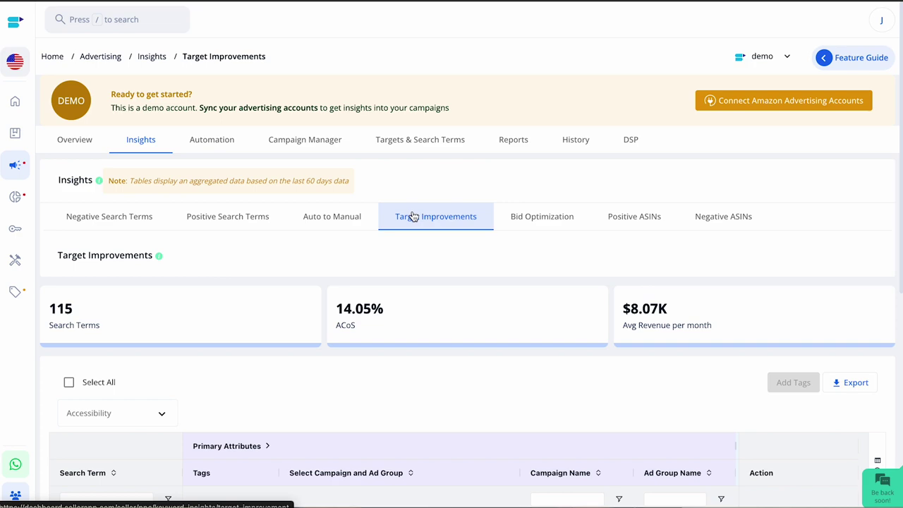
Step: Select 'instant coffee substitute' and the search term below it in Target Improvements
{"action": "scroll", "coordinate": [783, 279], "scroll_direction": "down", "scroll_amount": 4}
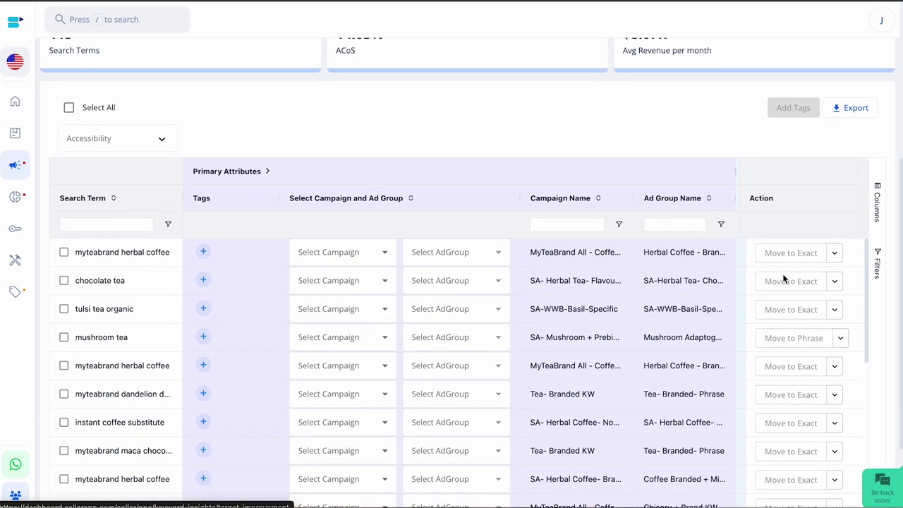
{"action": "scroll", "coordinate": [783, 277], "scroll_direction": "down", "scroll_amount": 2}
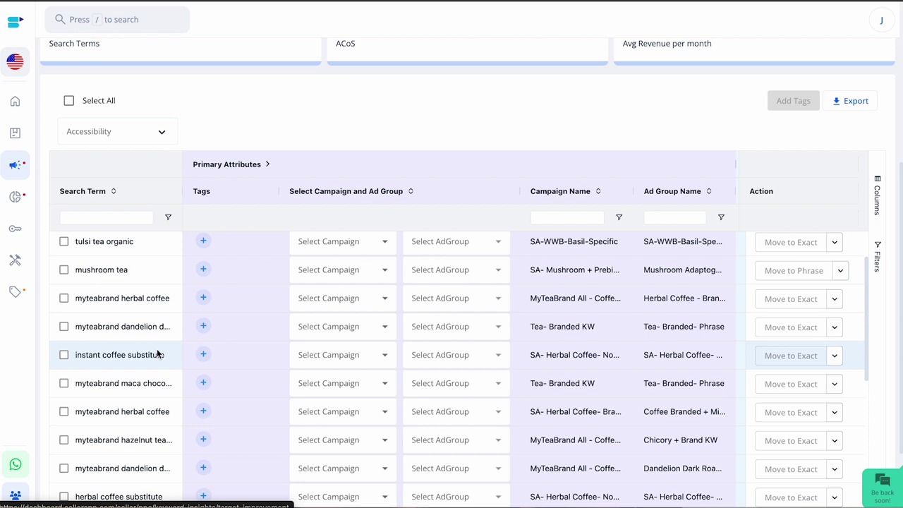
{"action": "scroll", "coordinate": [159, 354], "scroll_direction": "down", "scroll_amount": 1}
{"action": "left_click", "coordinate": [66, 325]}
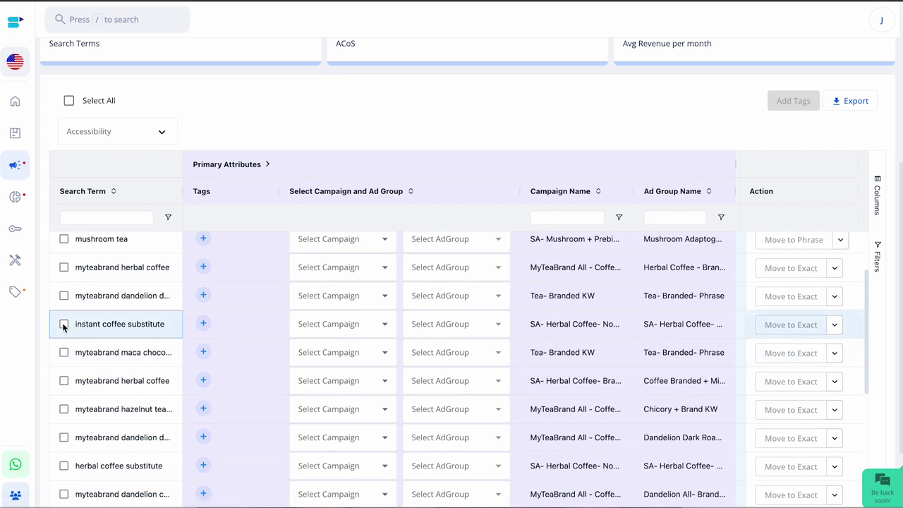
{"action": "left_click", "coordinate": [63, 324]}
{"action": "left_click", "coordinate": [64, 353]}
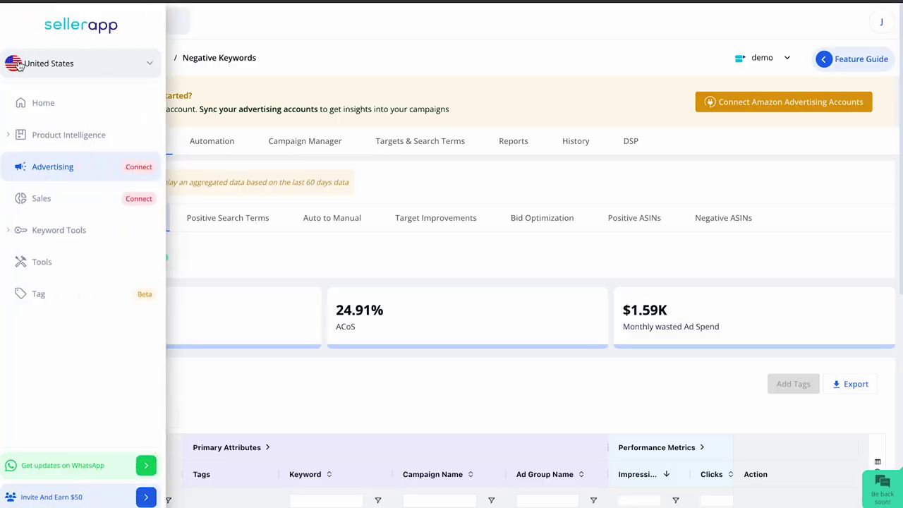
Step: Open Advertising's Negative Search Terms insights and tick the 'myteabrand tea sampler' search term
{"action": "left_click", "coordinate": [40, 169]}
{"action": "left_click", "coordinate": [159, 148]}
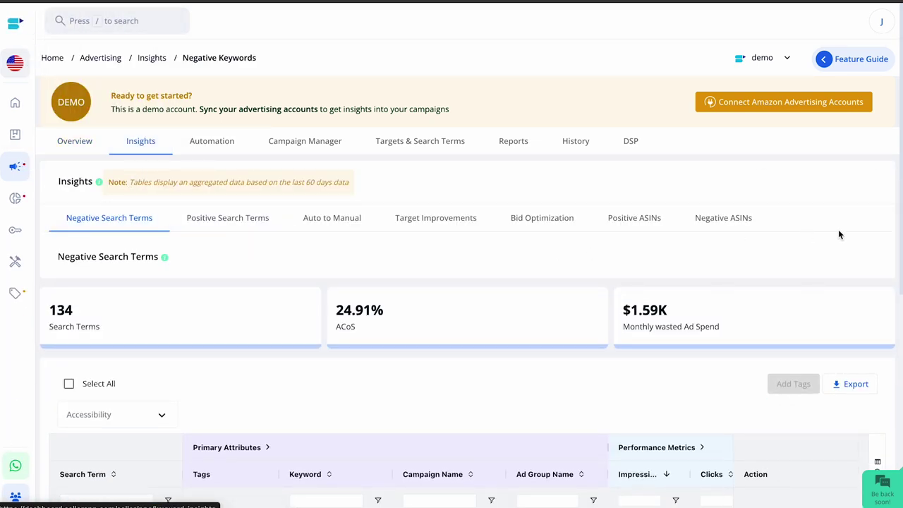
{"action": "scroll", "coordinate": [855, 233], "scroll_direction": "down", "scroll_amount": 5}
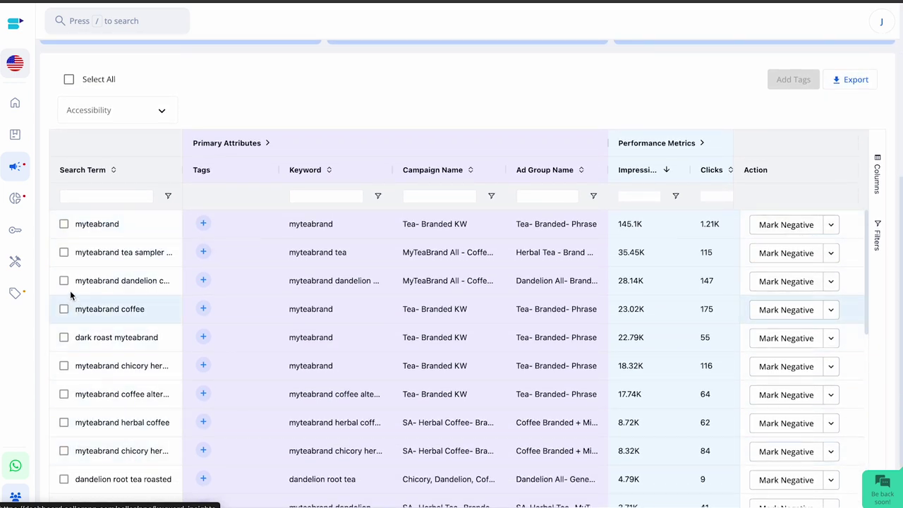
{"action": "left_click", "coordinate": [64, 252]}
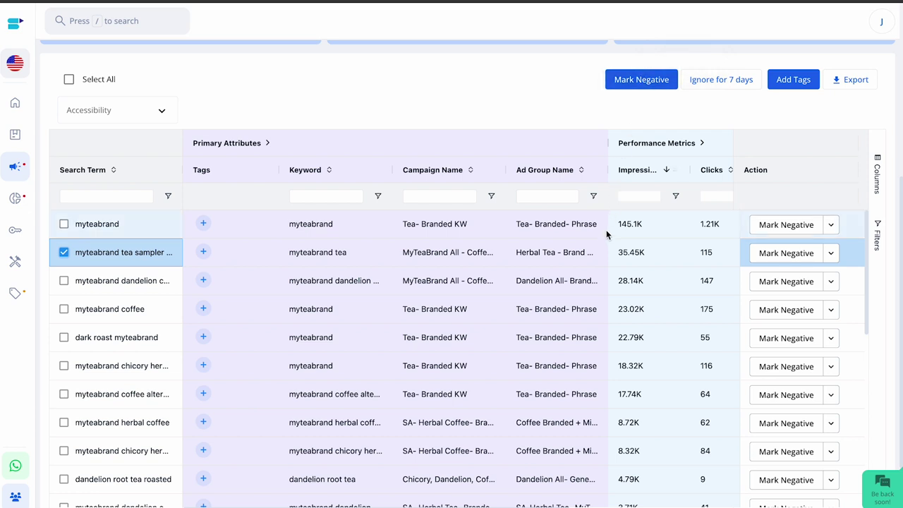
{"action": "scroll", "coordinate": [606, 234], "scroll_direction": "down", "scroll_amount": 1}
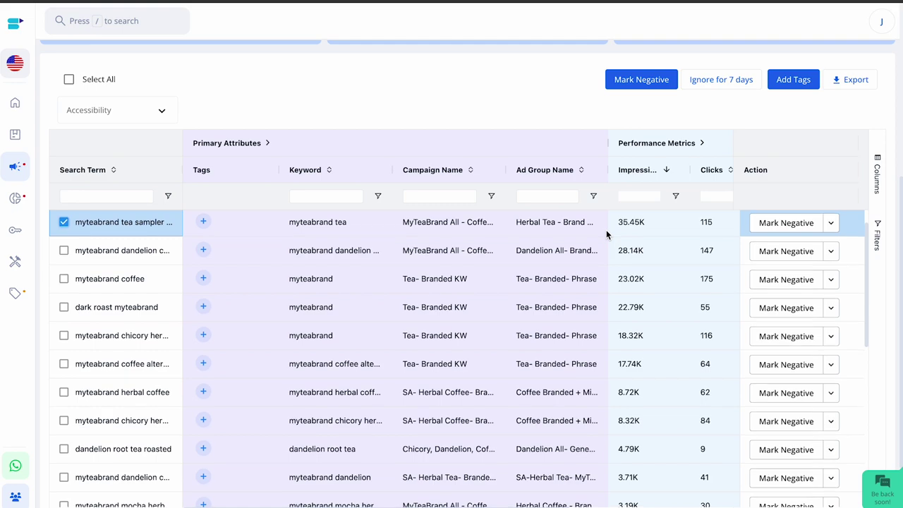
{"action": "scroll", "coordinate": [606, 234], "scroll_direction": "down", "scroll_amount": 3}
{"action": "scroll", "coordinate": [606, 230], "scroll_direction": "down", "scroll_amount": 10}
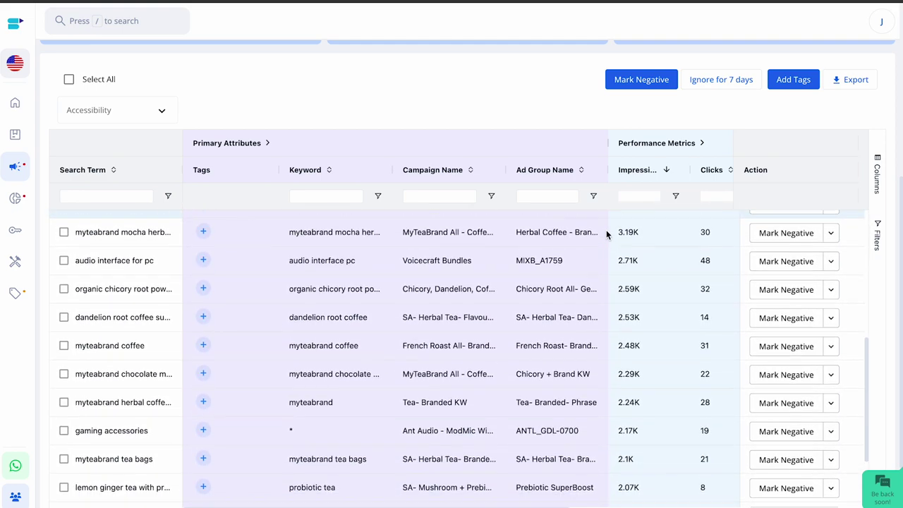
{"action": "scroll", "coordinate": [606, 230], "scroll_direction": "down", "scroll_amount": 1}
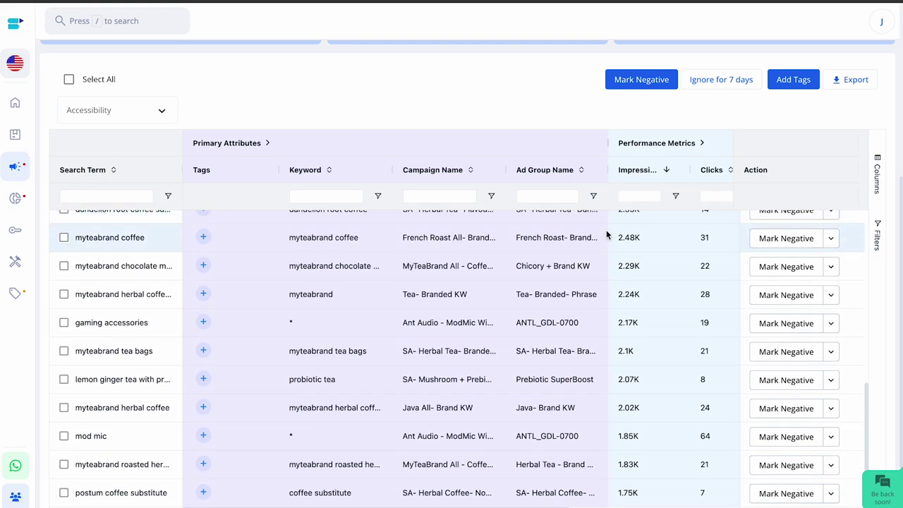
{"action": "scroll", "coordinate": [606, 230], "scroll_direction": "down", "scroll_amount": 2}
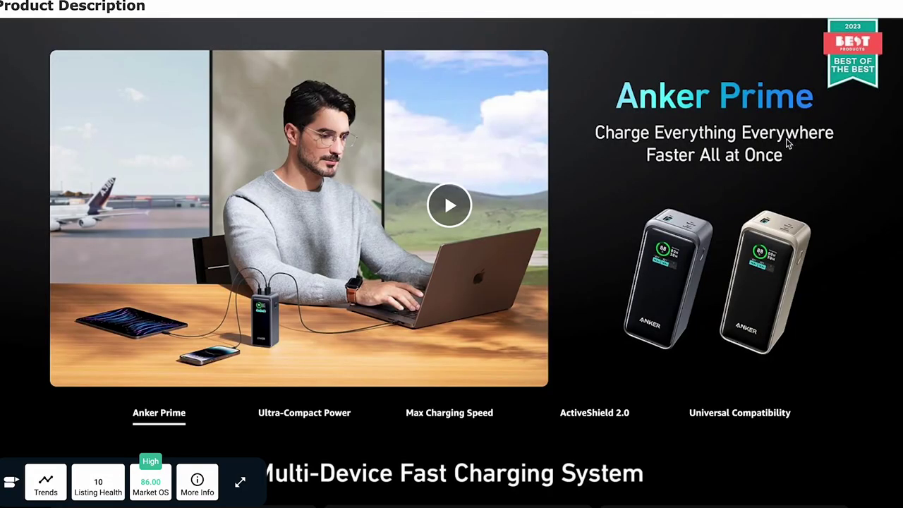
Step: Scroll the Anker Prime description down to the A1336 20,000mAh 200W power bank bullet points
{"action": "scroll", "coordinate": [859, 258], "scroll_direction": "down", "scroll_amount": 4}
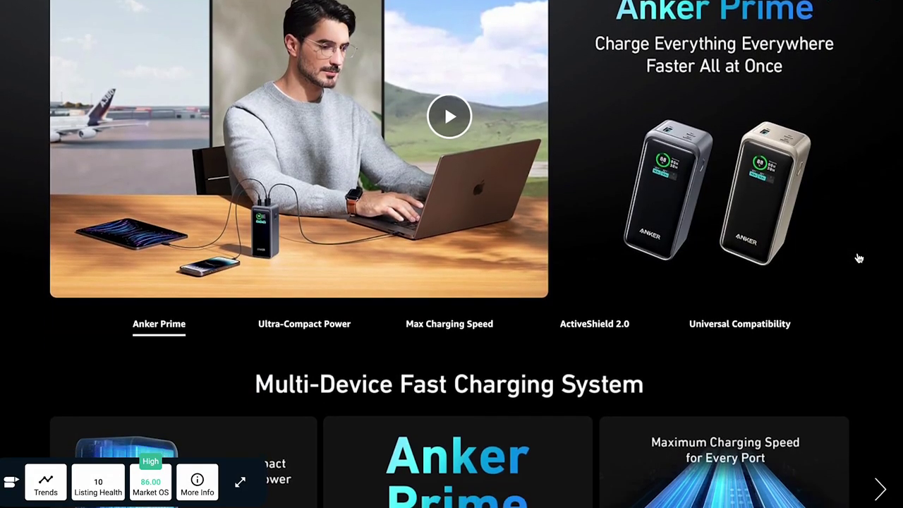
{"action": "scroll", "coordinate": [859, 258], "scroll_direction": "down", "scroll_amount": 6}
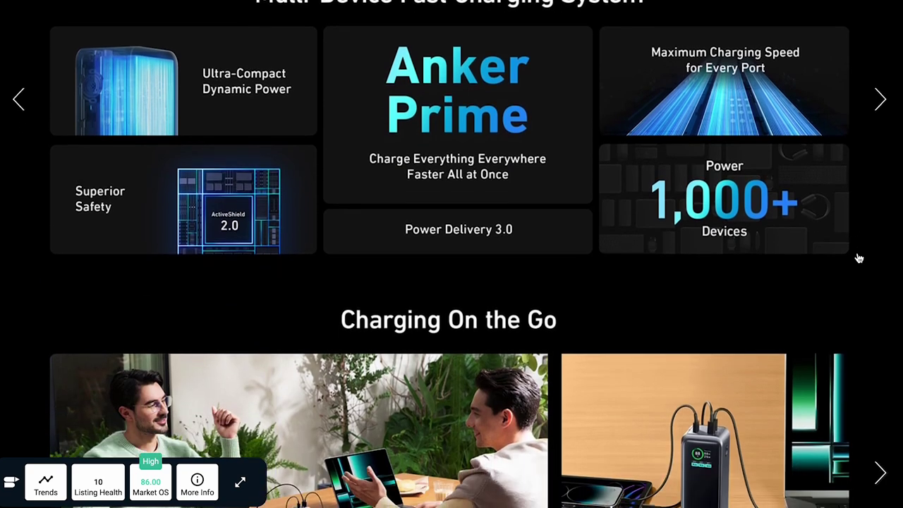
{"action": "scroll", "coordinate": [859, 258], "scroll_direction": "down", "scroll_amount": 4}
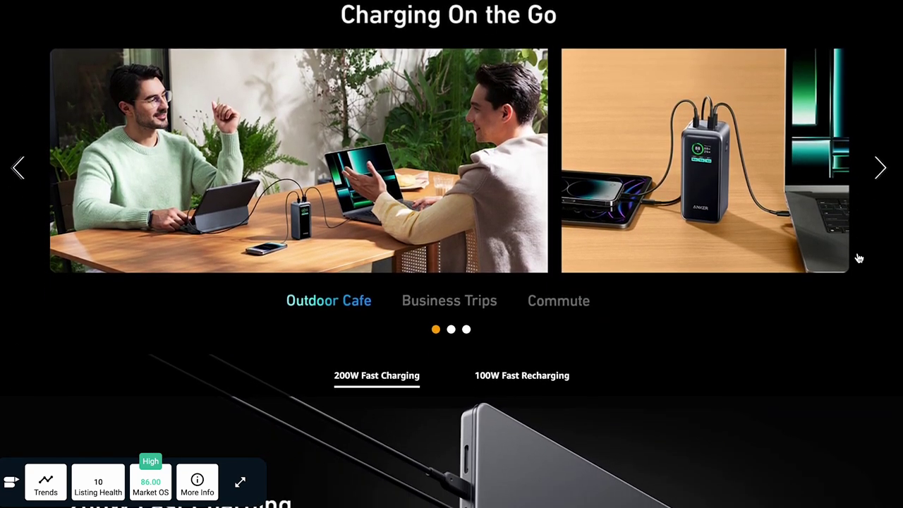
{"action": "scroll", "coordinate": [859, 258], "scroll_direction": "down", "scroll_amount": 4}
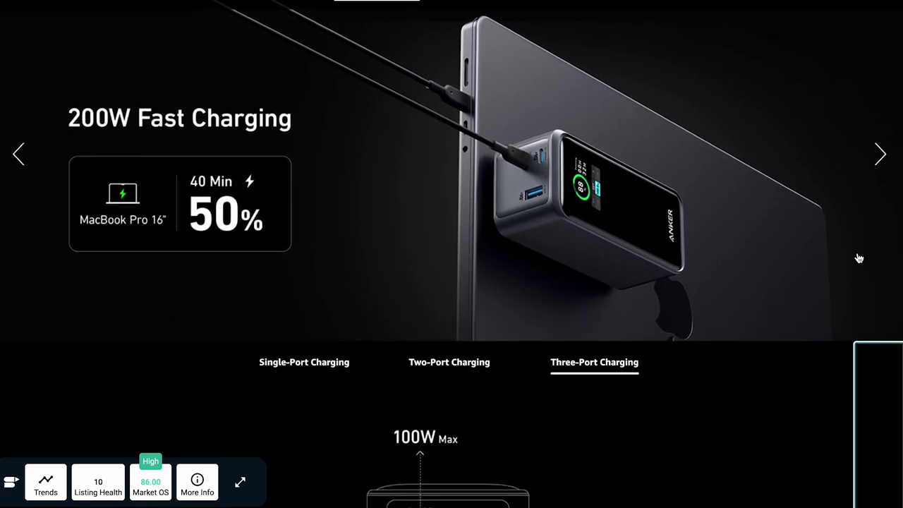
{"action": "scroll", "coordinate": [859, 258], "scroll_direction": "down", "scroll_amount": 4}
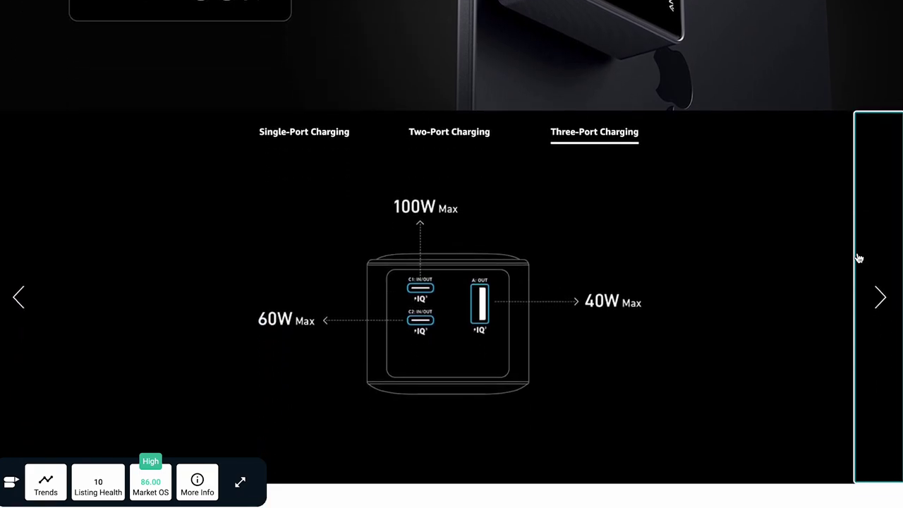
{"action": "scroll", "coordinate": [858, 258], "scroll_direction": "down", "scroll_amount": 3}
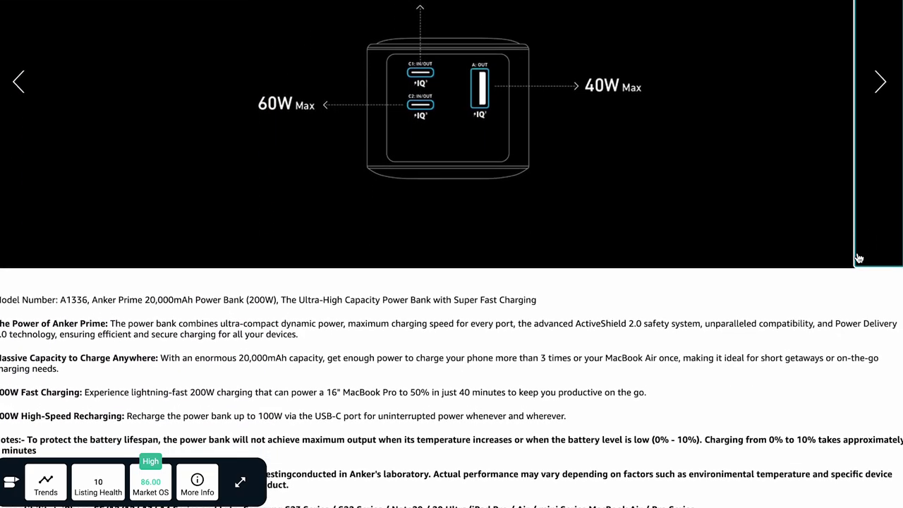